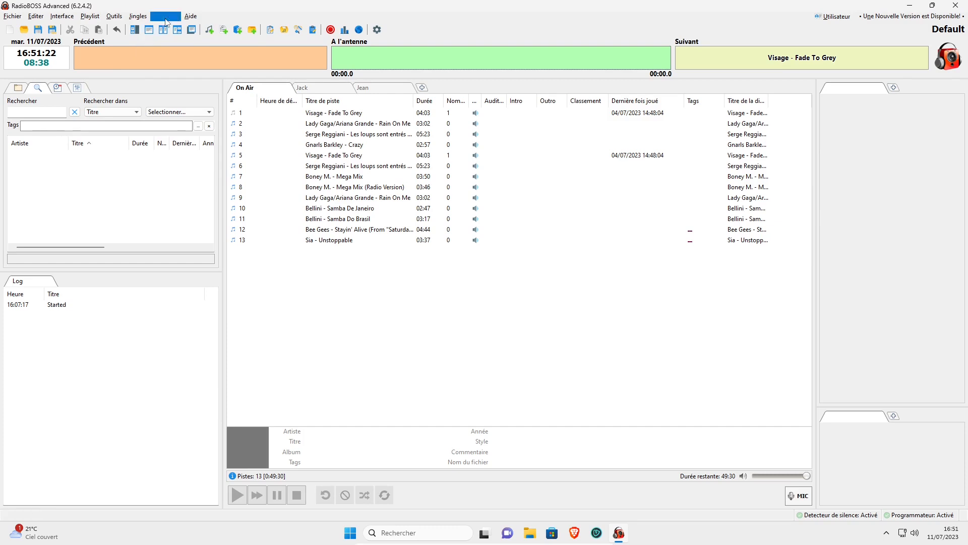
# Step: Review the general settings and close them, test the exit confirmation and decline quitting the program
pyautogui.click(166, 16)
pyautogui.click(179, 137)
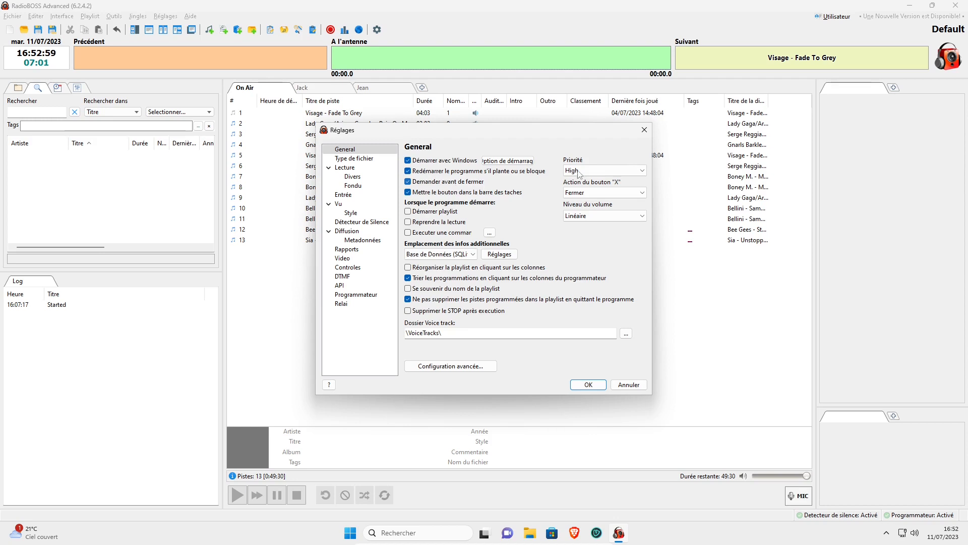
pyautogui.click(646, 130)
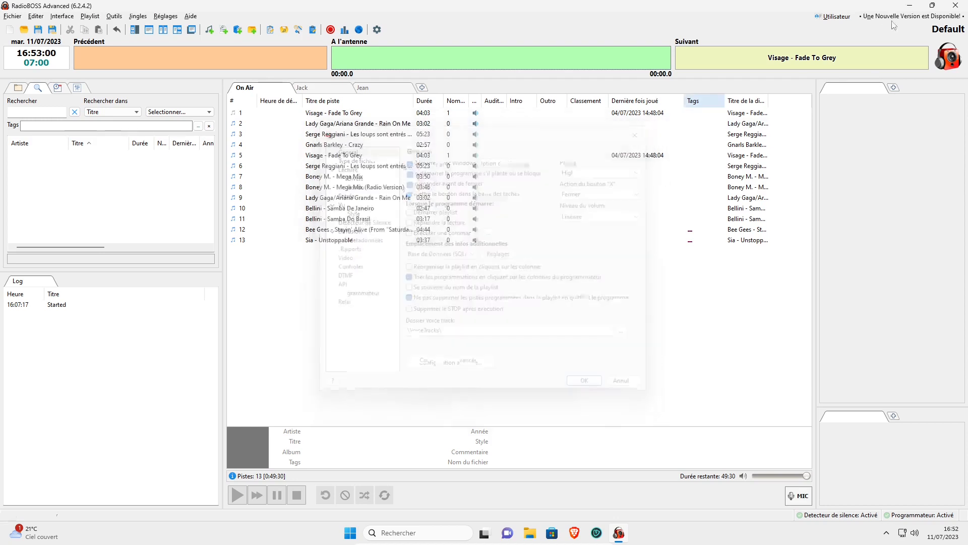
pyautogui.click(956, 9)
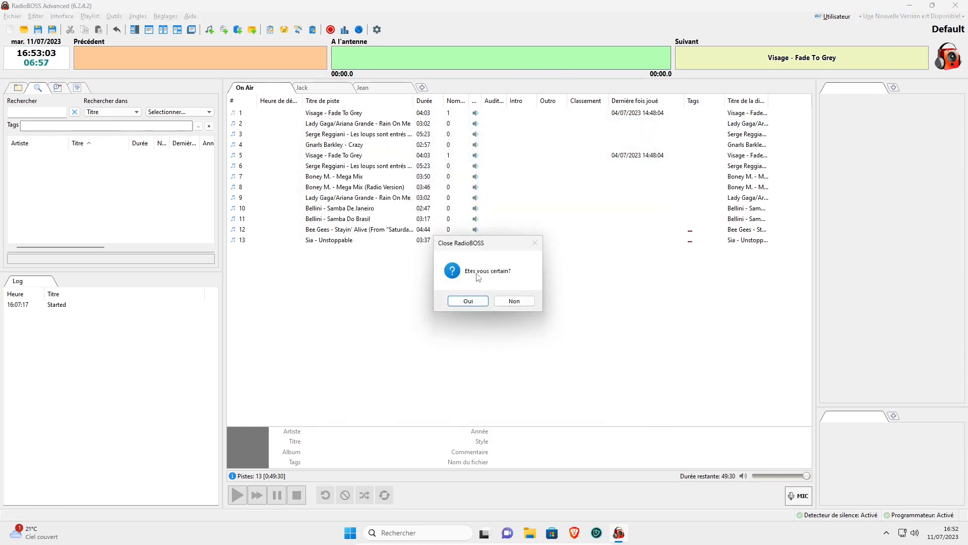
pyautogui.click(511, 300)
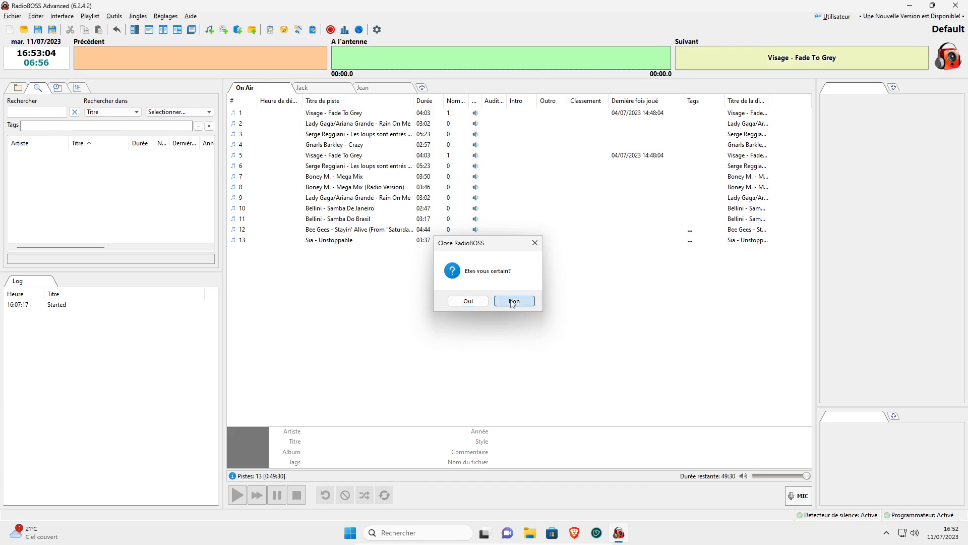
# Step: Reopen the general settings, choose Fermer as the X button action, and move the dialog aside
pyautogui.click(160, 18)
pyautogui.click(188, 139)
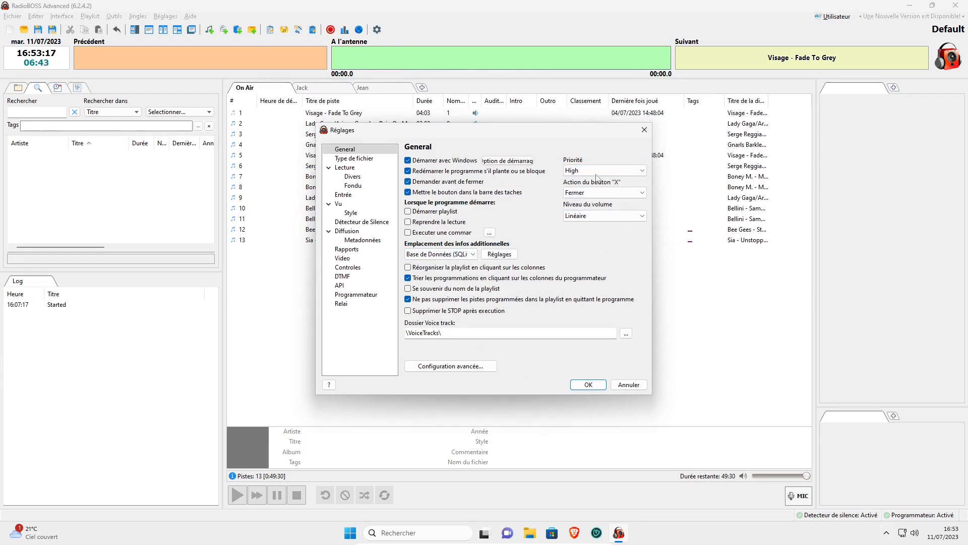
pyautogui.click(583, 196)
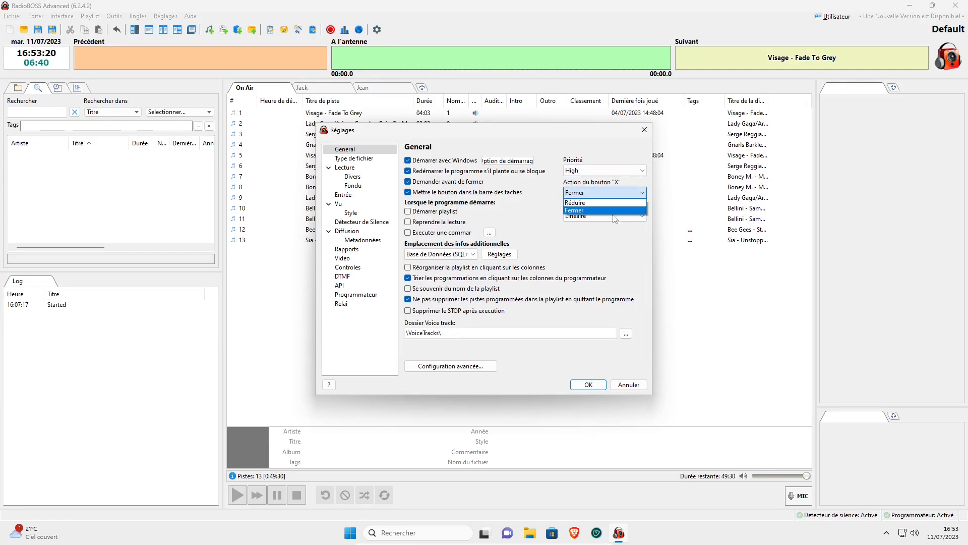
pyautogui.click(573, 211)
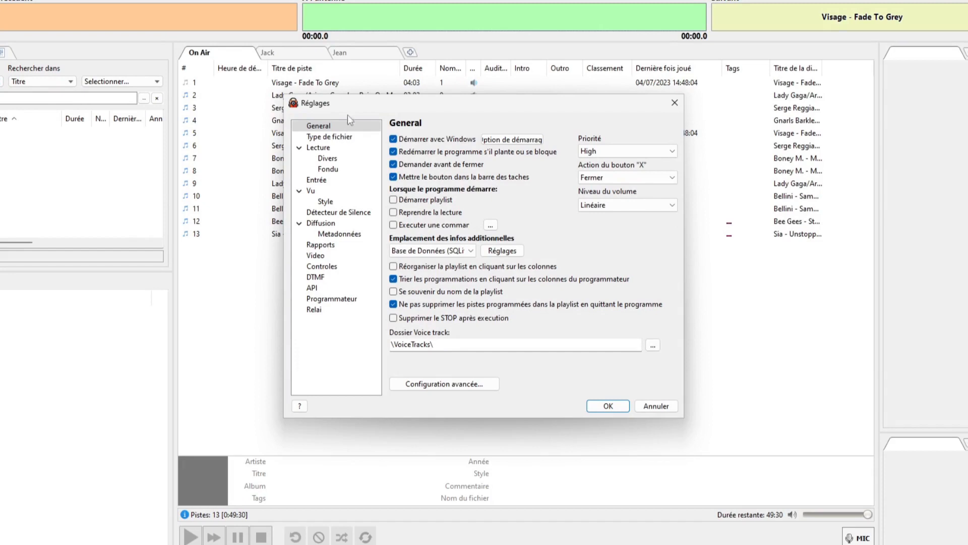
pyautogui.moveTo(353, 108); pyautogui.dragTo(492, 108)
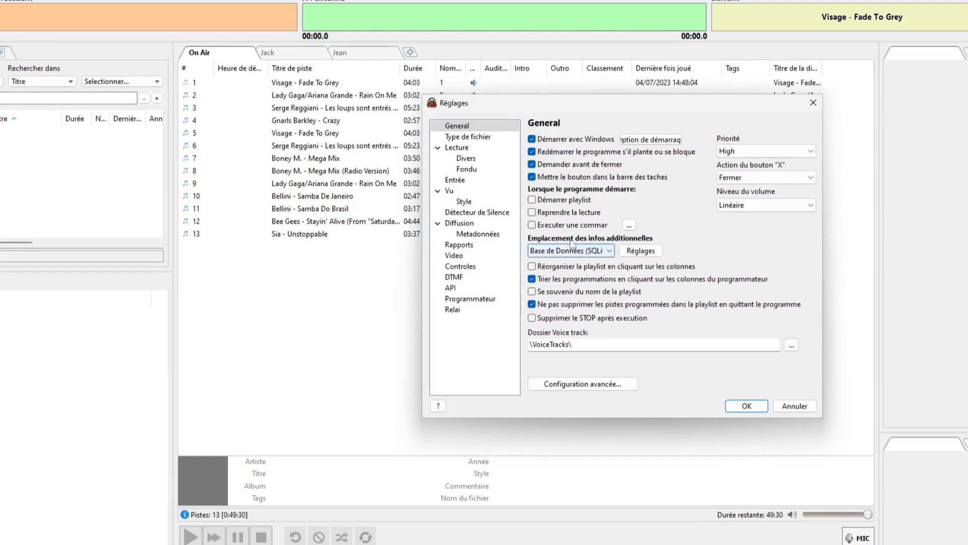
# Step: Examine the commands available for execution at program startup and cancel without adding one
pyautogui.click(629, 225)
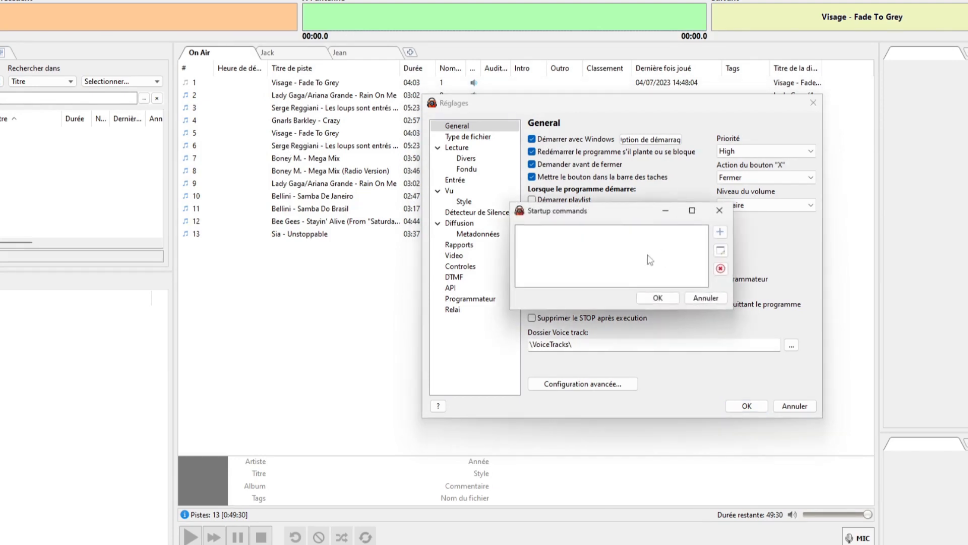
pyautogui.click(721, 232)
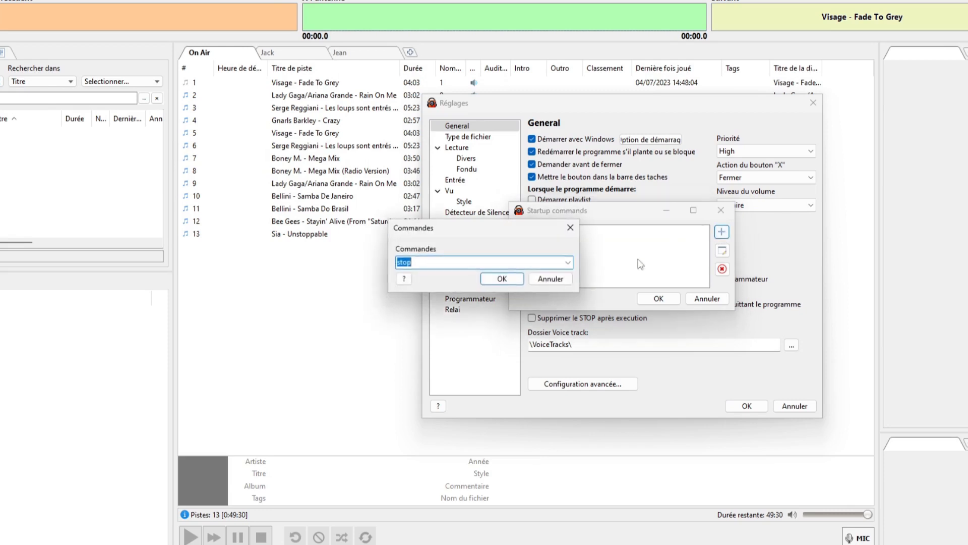
pyautogui.click(569, 262)
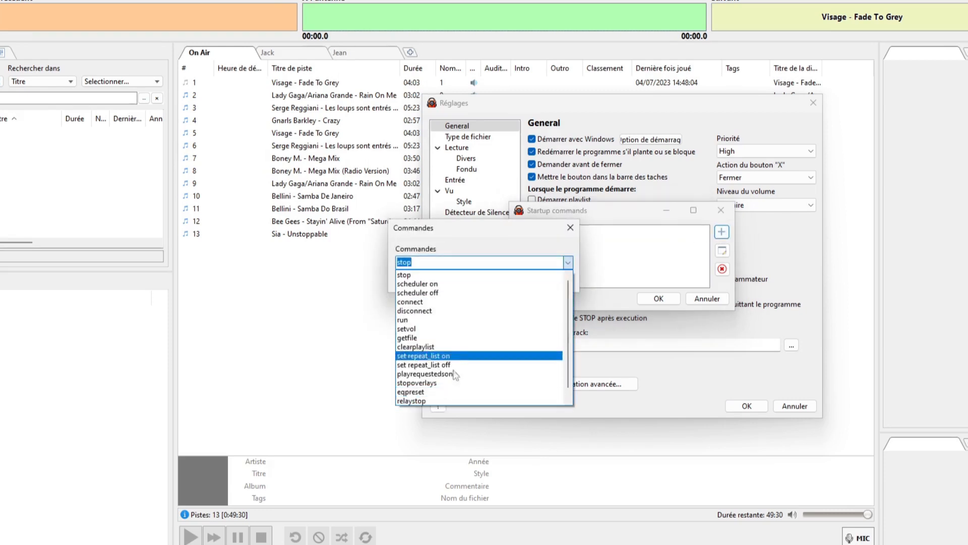
pyautogui.click(575, 236)
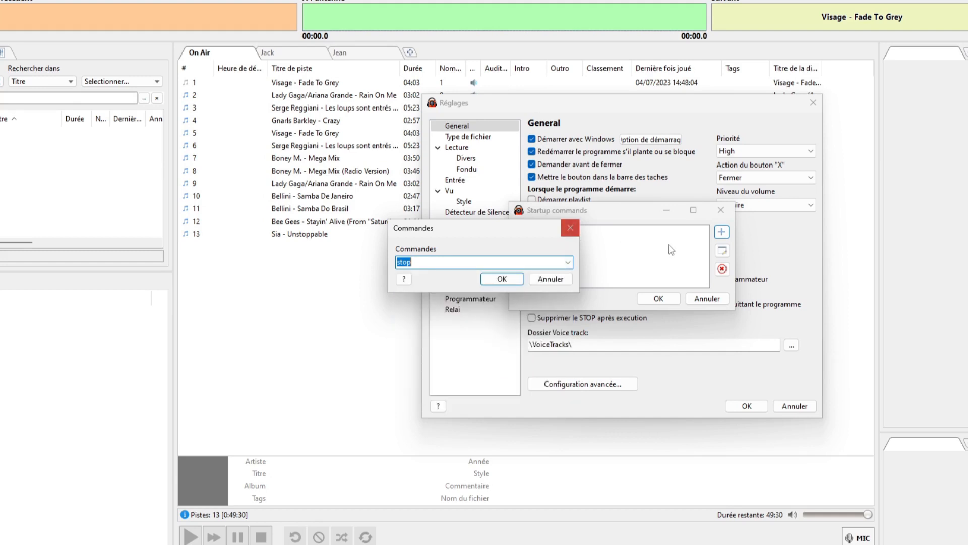
pyautogui.click(550, 277)
pyautogui.click(707, 299)
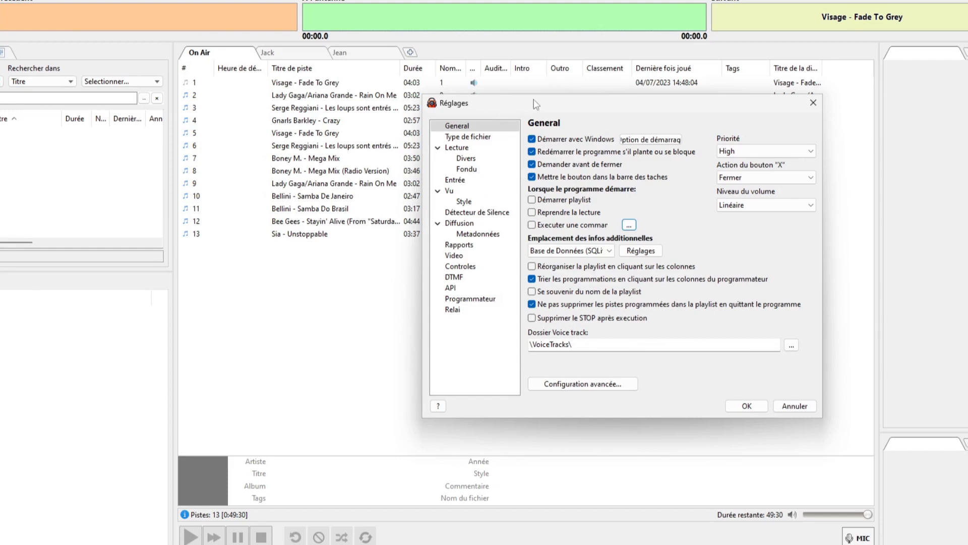
# Step: Enable "Reprendre la lecture" at program start and choose the SQLite database as the additional information location
pyautogui.click(533, 213)
pyautogui.click(533, 200)
pyautogui.click(533, 215)
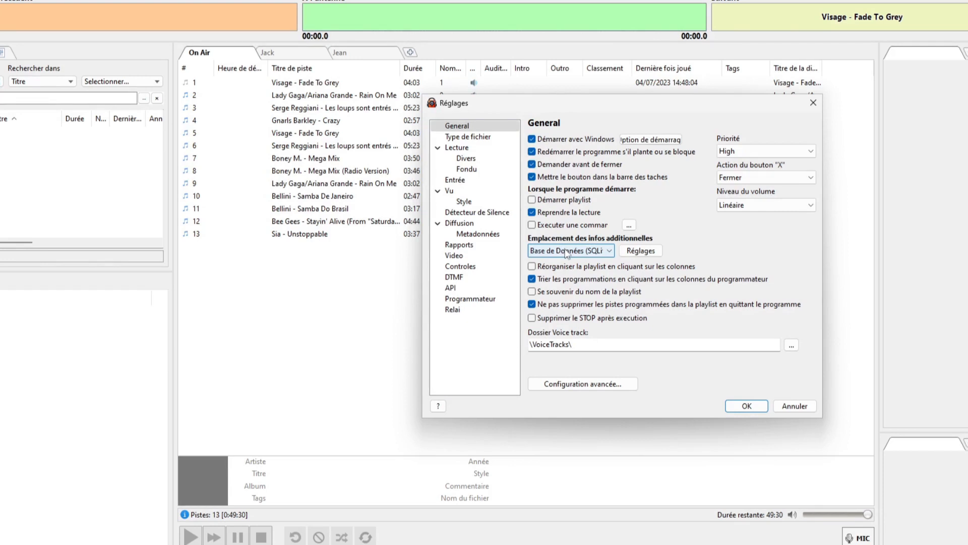
pyautogui.click(567, 251)
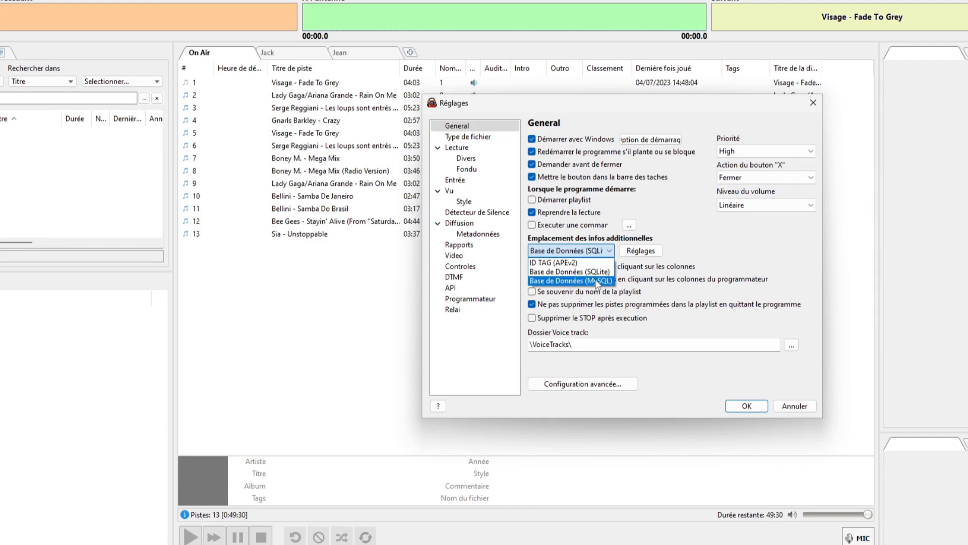
pyautogui.click(570, 271)
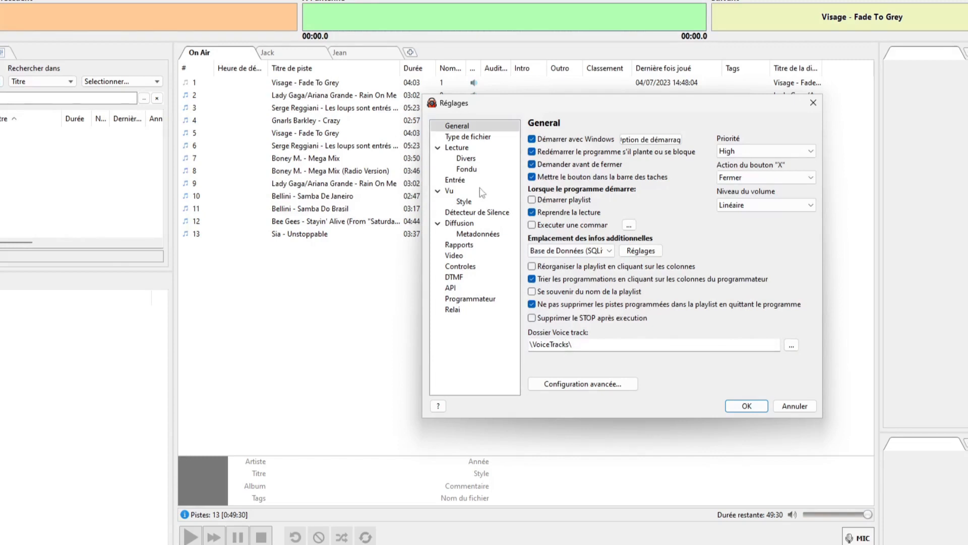
# Step: Try +2 dB amplification on the Commercial file type, return it to +0 dB, and check its broadcast title options
pyautogui.click(460, 138)
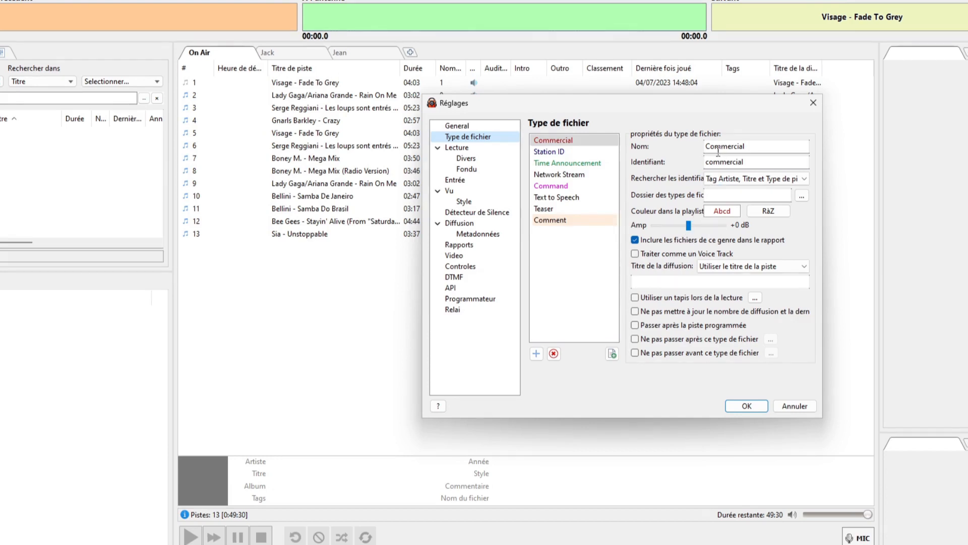
pyautogui.click(689, 226)
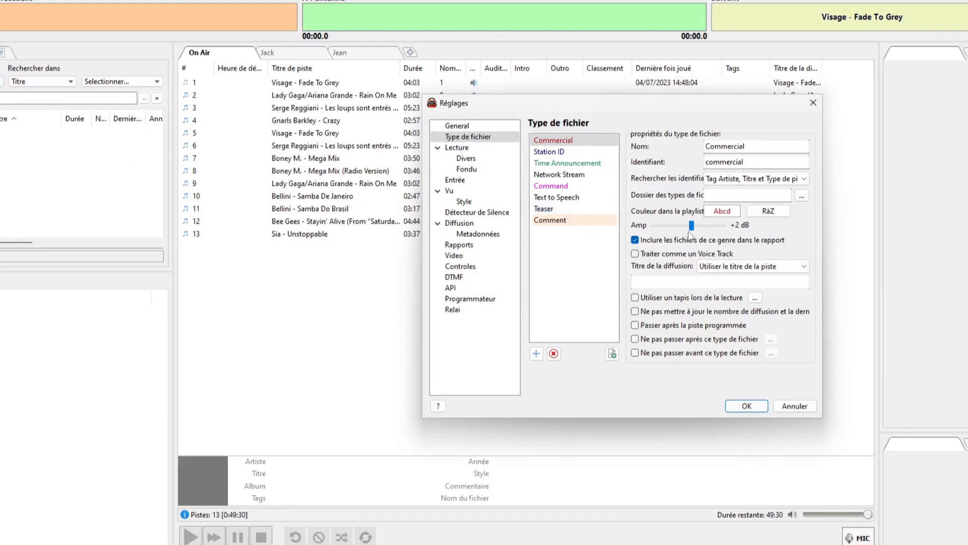
pyautogui.moveTo(692, 226); pyautogui.dragTo(689, 228)
pyautogui.click(719, 267)
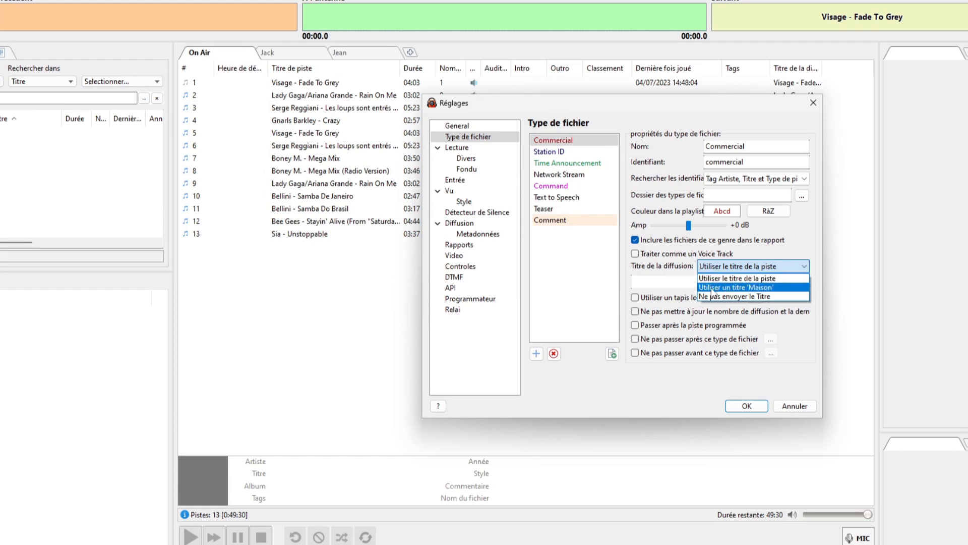
pyautogui.click(677, 286)
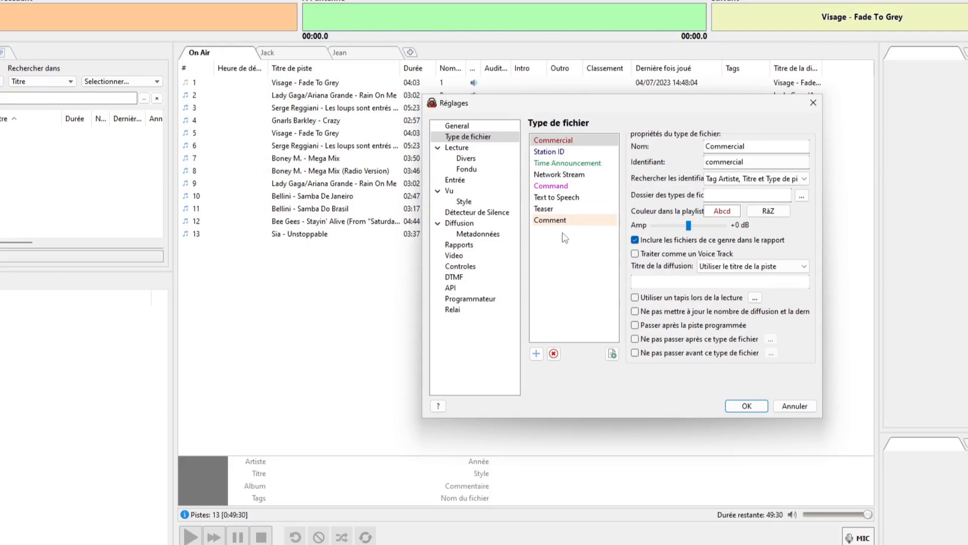
# Step: Review the playback sound card assignments and the miscellaneous playback settings
pyautogui.click(452, 152)
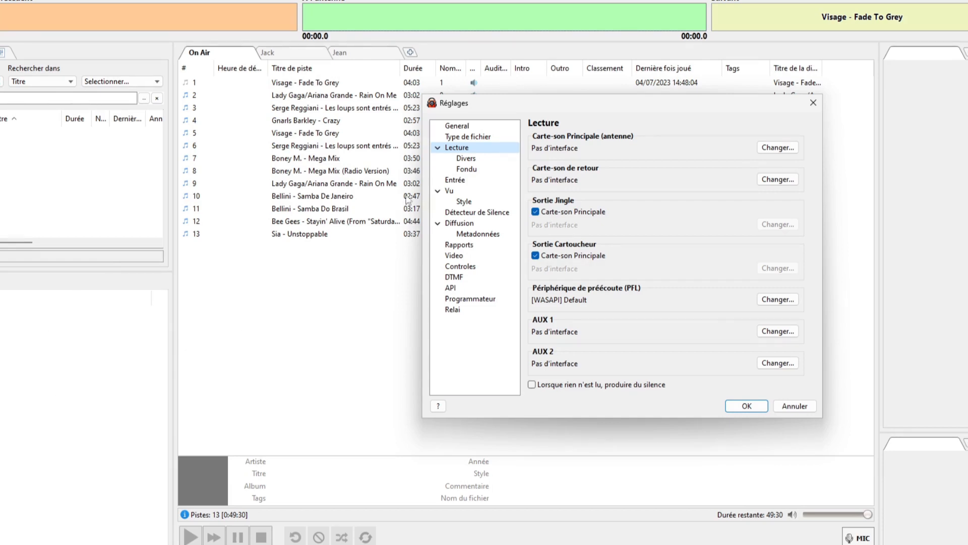
pyautogui.click(465, 159)
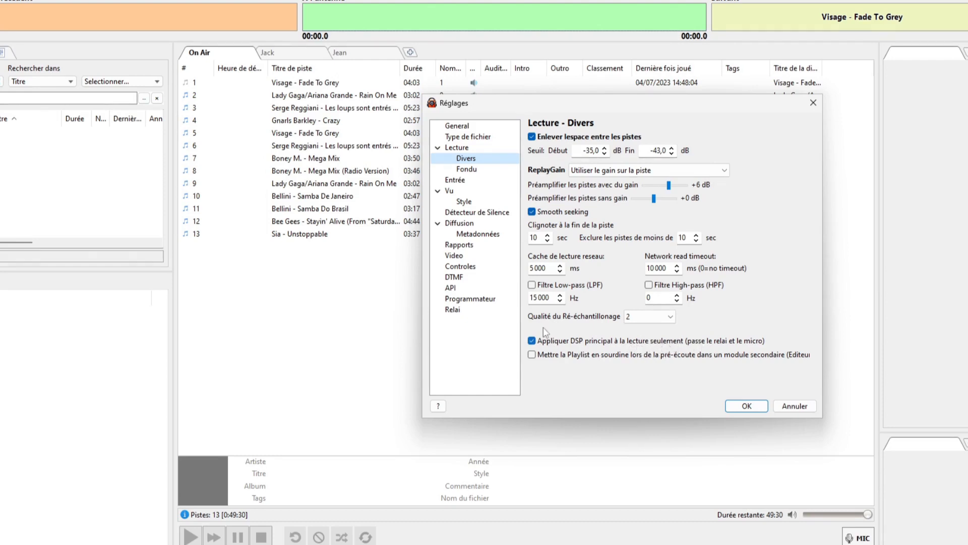
# Step: Adjust the voice track fade duration in the playback fade settings
pyautogui.click(462, 172)
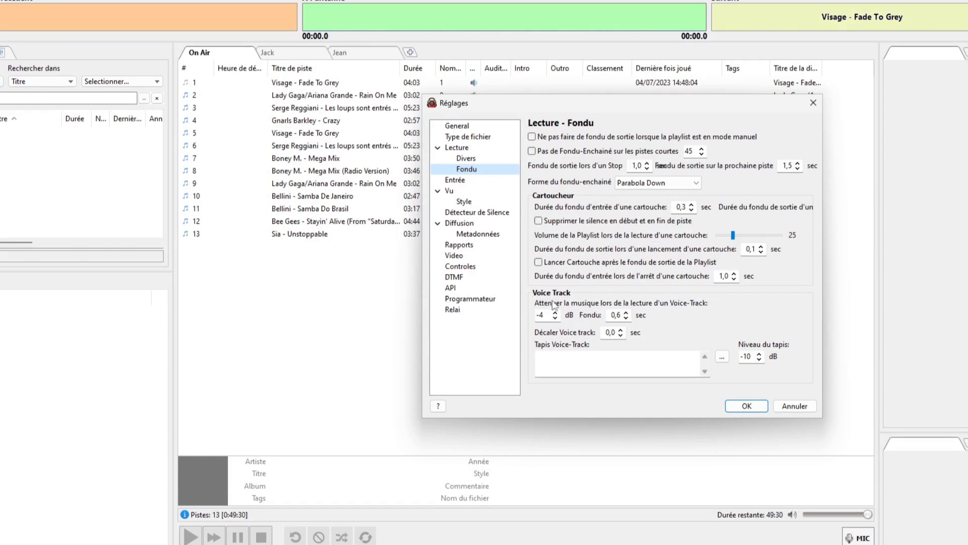
pyautogui.click(626, 317)
pyautogui.click(626, 318)
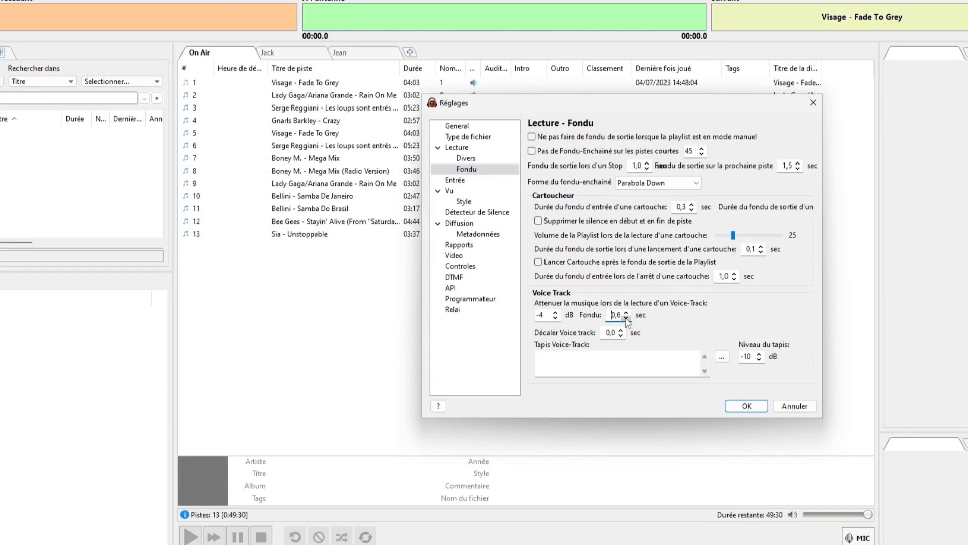
pyautogui.click(626, 317)
# Step: Lower the voice track bed level (Niveau du tapis) in the fade settings
pyautogui.click(740, 356)
pyautogui.click(760, 361)
pyautogui.click(760, 361)
pyautogui.click(760, 361)
pyautogui.click(759, 361)
pyautogui.click(760, 361)
pyautogui.click(760, 361)
pyautogui.click(760, 361)
pyautogui.click(760, 361)
# Step: Review the microphone input, display, style and silence detector settings
pyautogui.click(455, 182)
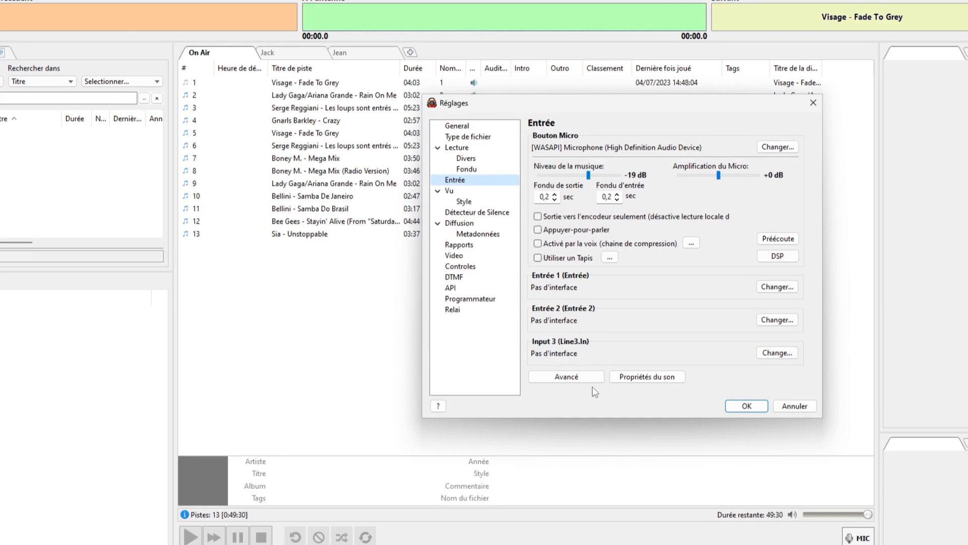
pyautogui.click(449, 191)
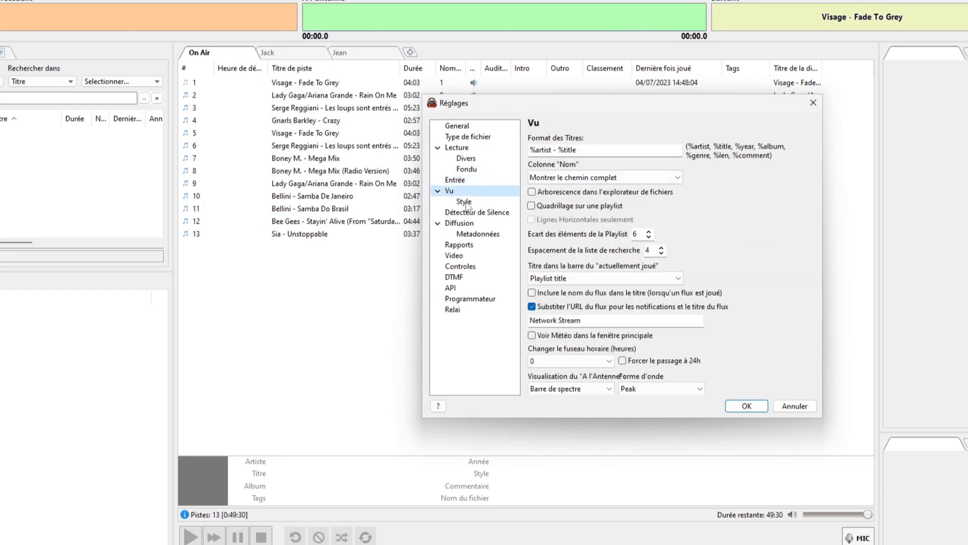
pyautogui.click(464, 203)
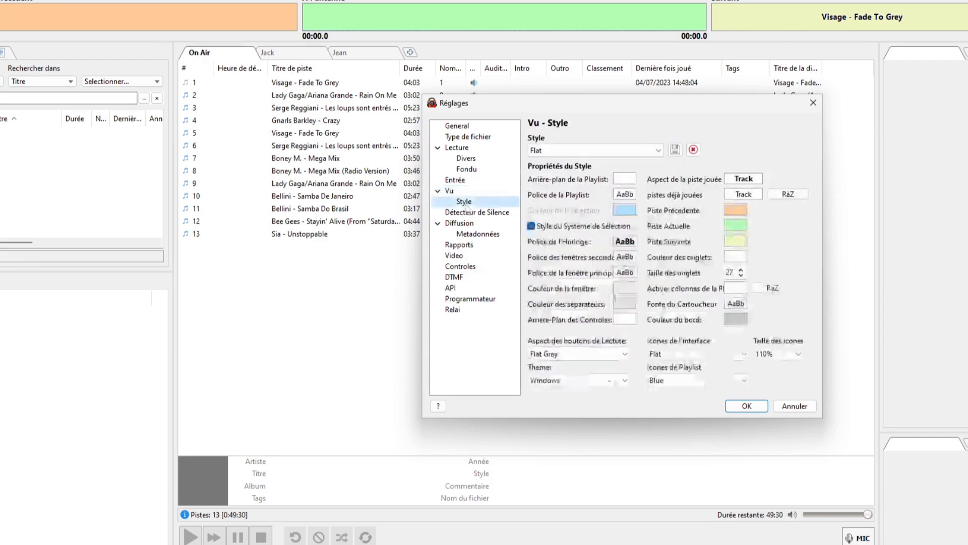
pyautogui.click(470, 214)
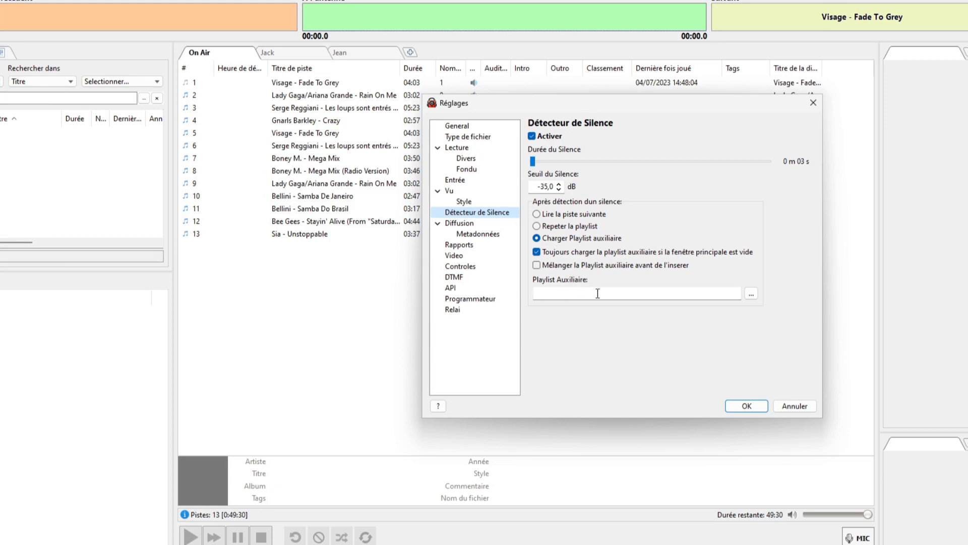
# Step: Start a new encoder in the Diffusion settings, view the configuration assistant's server types, and cancel the assistant
pyautogui.click(452, 225)
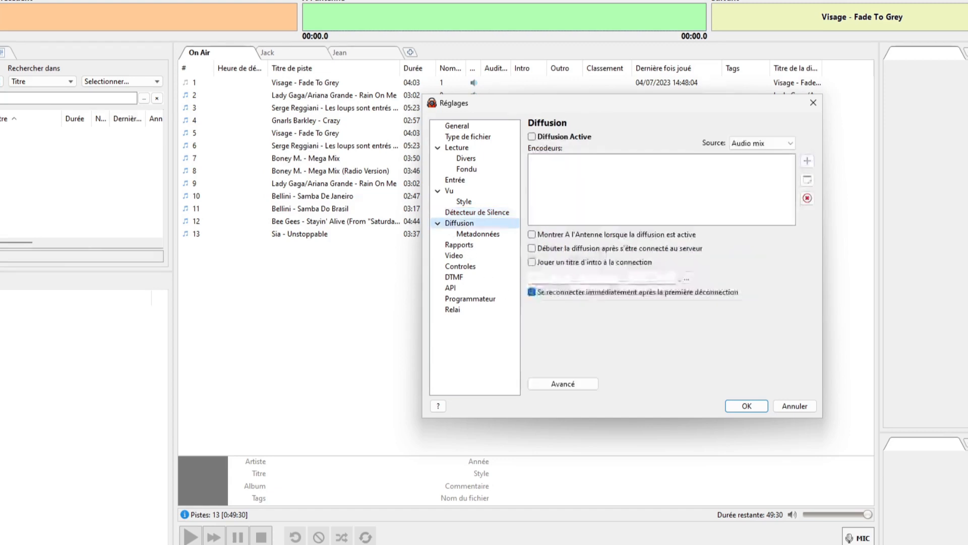
pyautogui.click(807, 161)
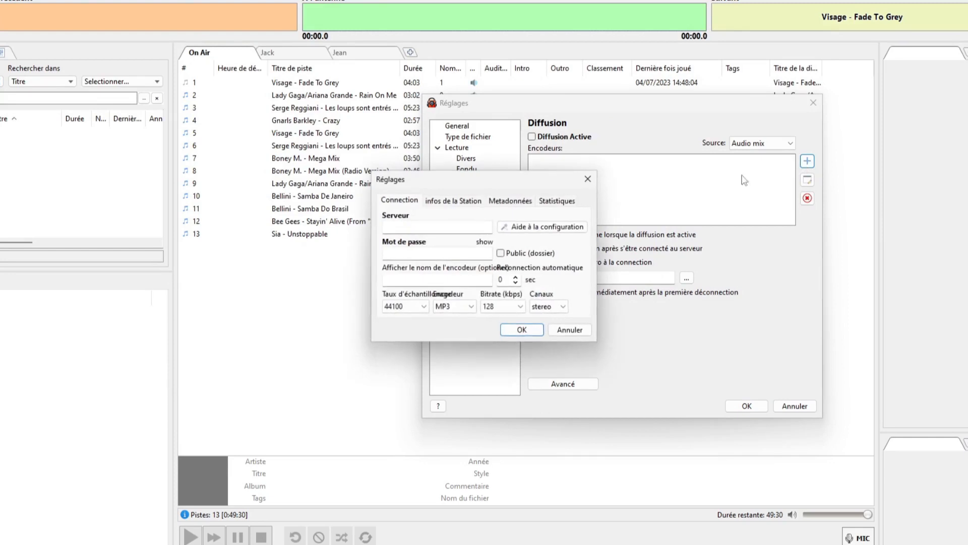
pyautogui.click(514, 226)
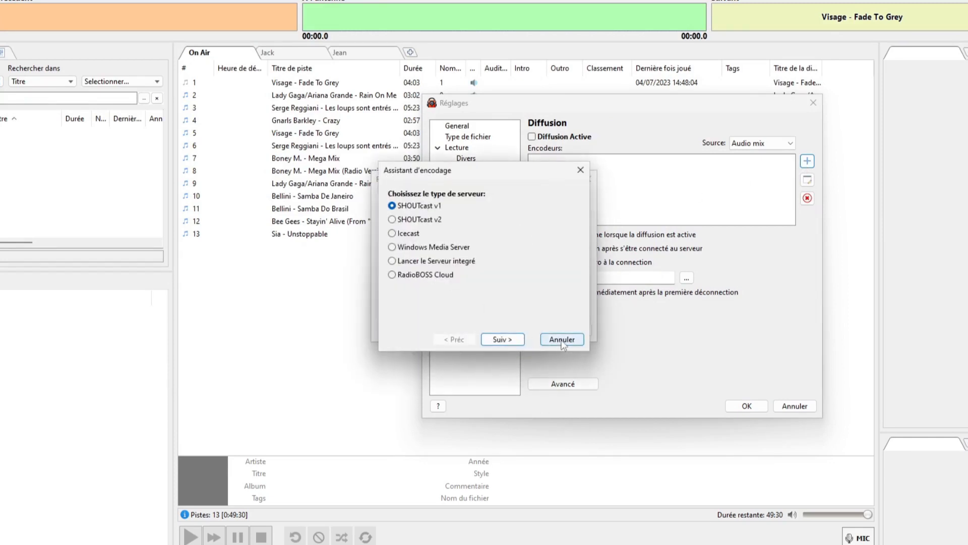
pyautogui.click(562, 339)
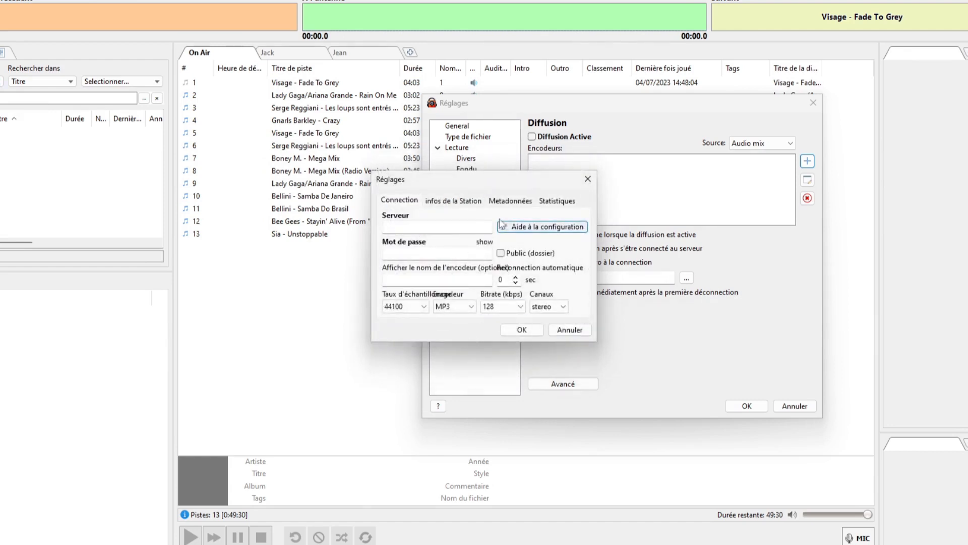
# Step: Examine the encoder formats and bitrates offered for the new encoder, leaving MP3 at 128 kbps
pyautogui.click(472, 307)
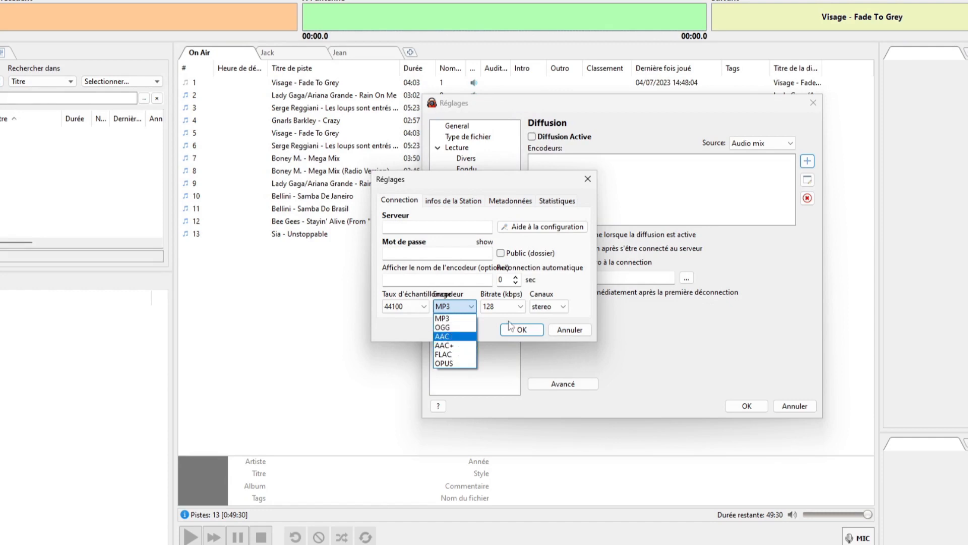
pyautogui.click(519, 307)
pyautogui.click(519, 307)
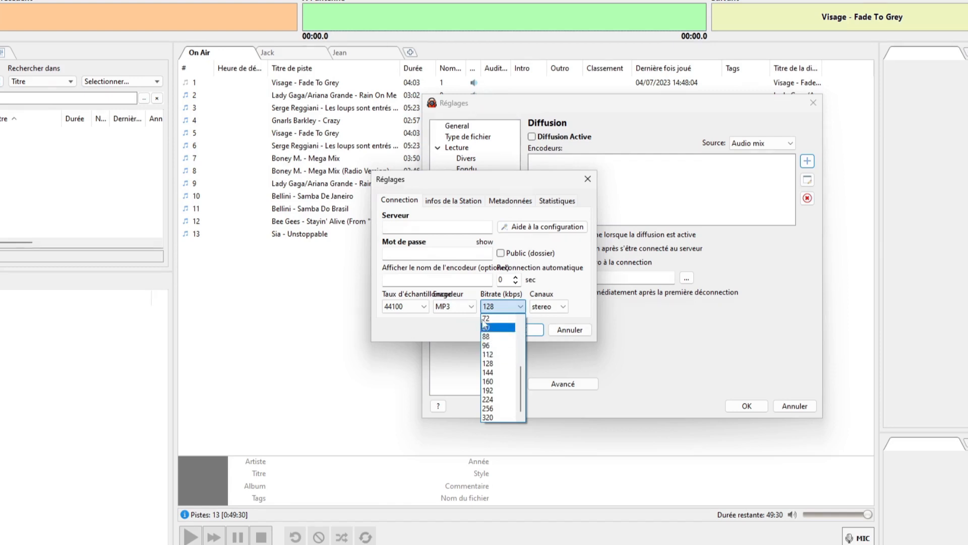
pyautogui.click(468, 320)
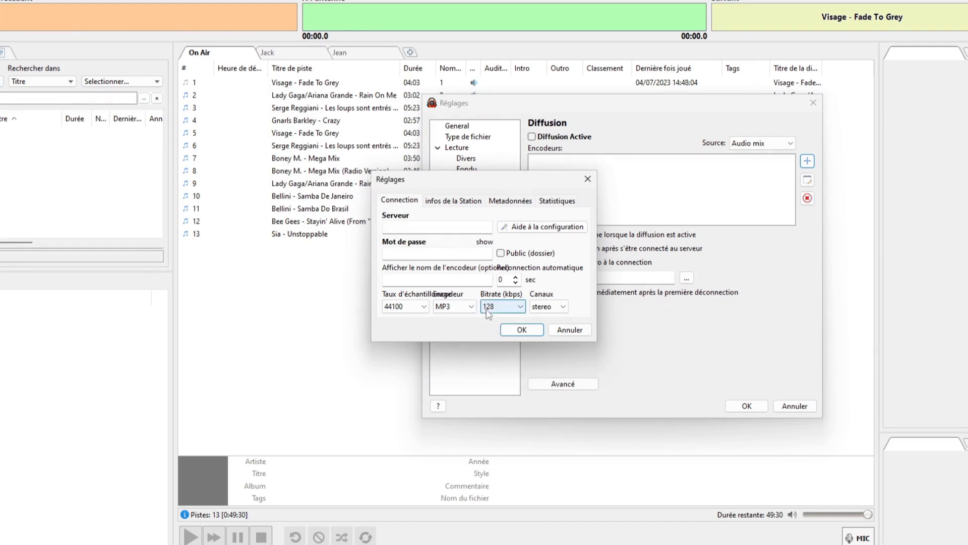
# Step: Examine the formats and sample rates offered for the new encoder, and cancel its creation
pyautogui.click(472, 307)
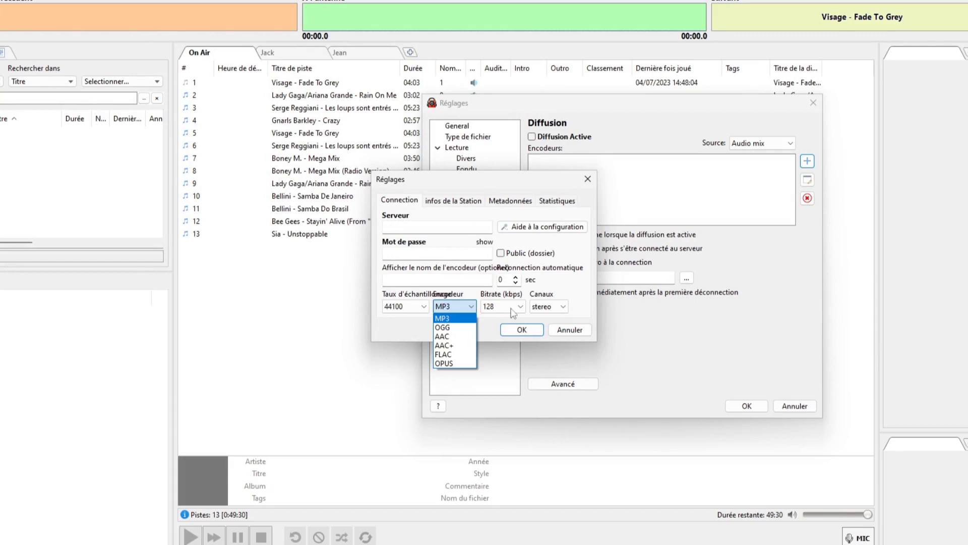
pyautogui.click(497, 332)
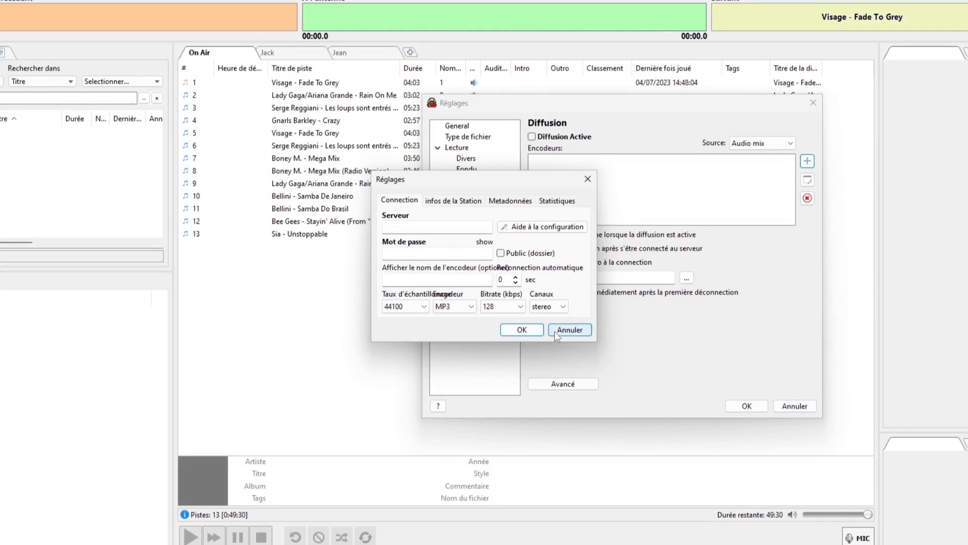
pyautogui.click(424, 308)
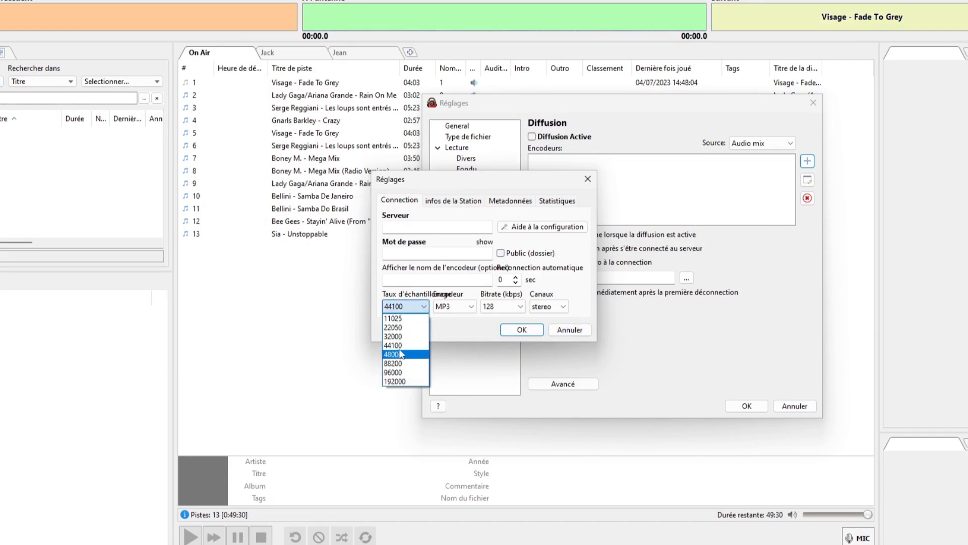
pyautogui.click(466, 334)
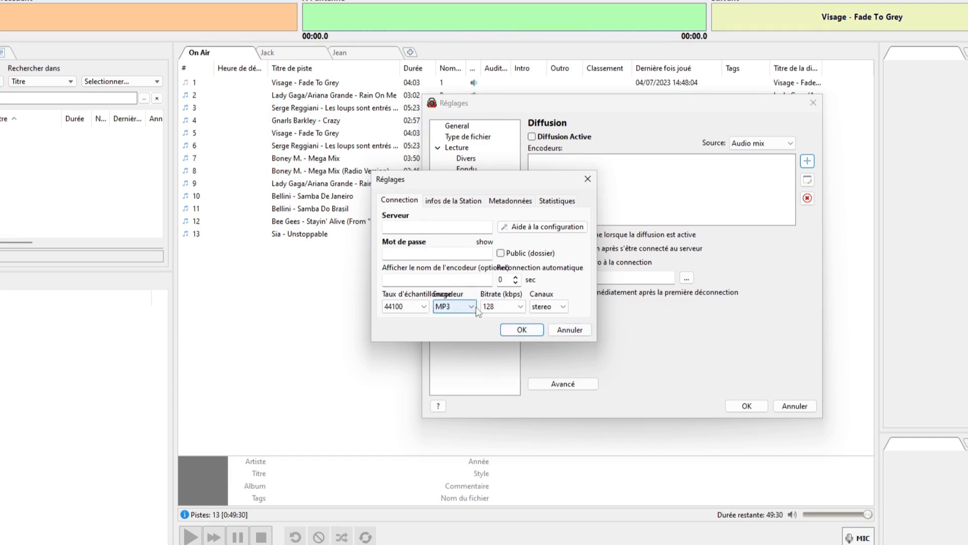
pyautogui.click(580, 331)
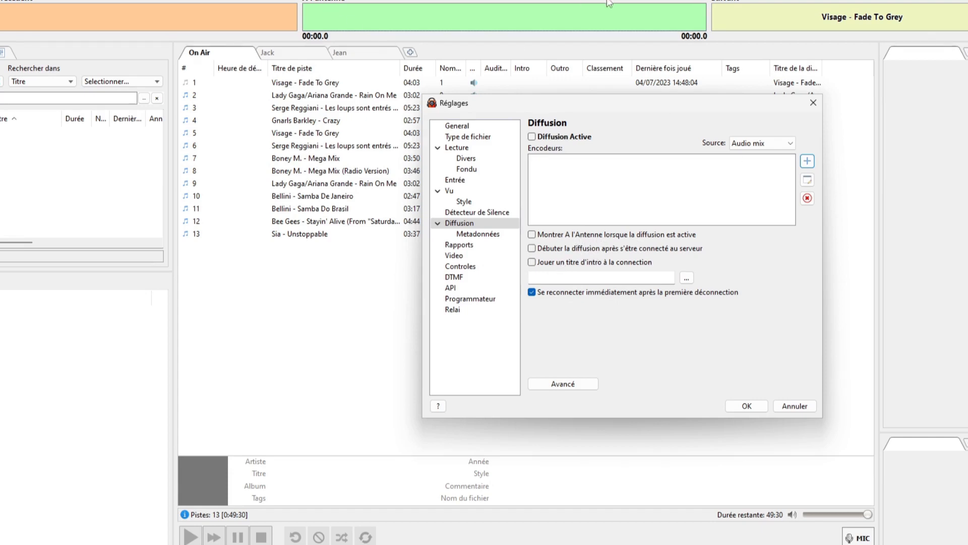
# Step: Enable Montrer A l'Antenne lorsque la diffusion est active, and switch Diffusion Active on and back off
pyautogui.click(532, 235)
pyautogui.click(534, 139)
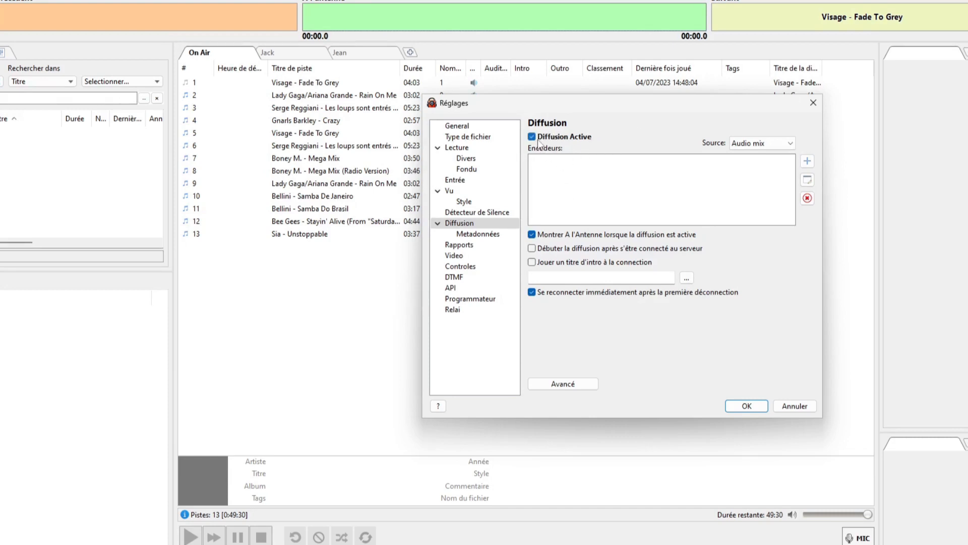
pyautogui.click(538, 142)
# Step: Review the broadcast Metadonnées, Rapports and Video settings
pyautogui.click(478, 235)
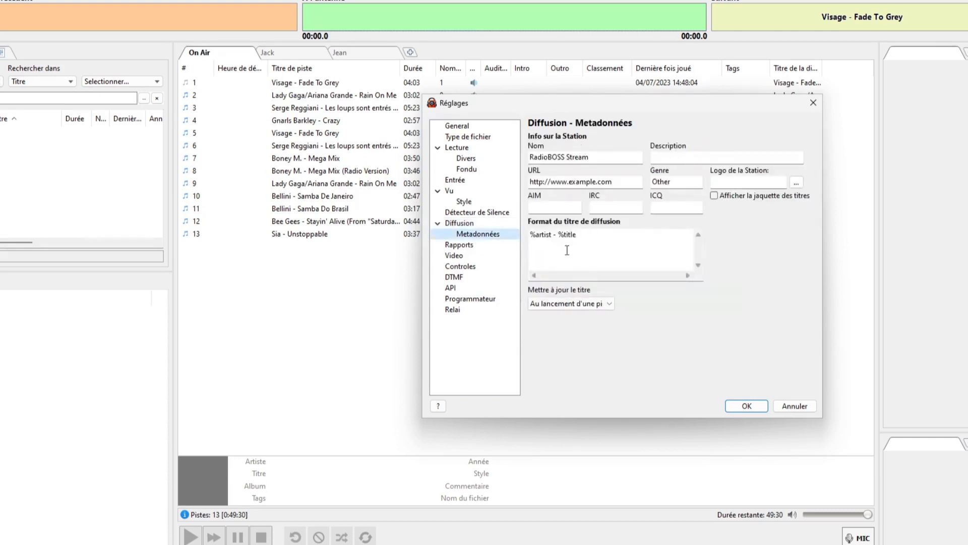
pyautogui.click(459, 246)
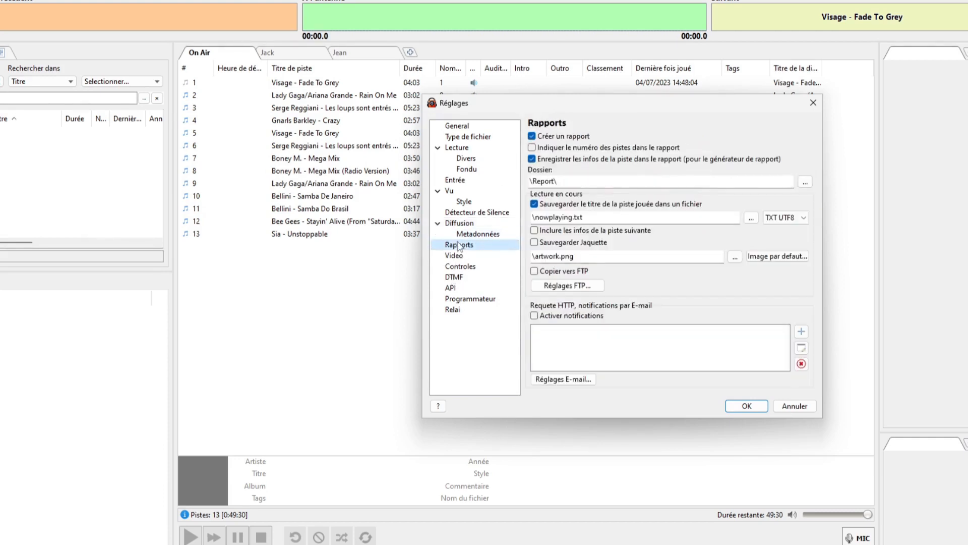
pyautogui.click(457, 256)
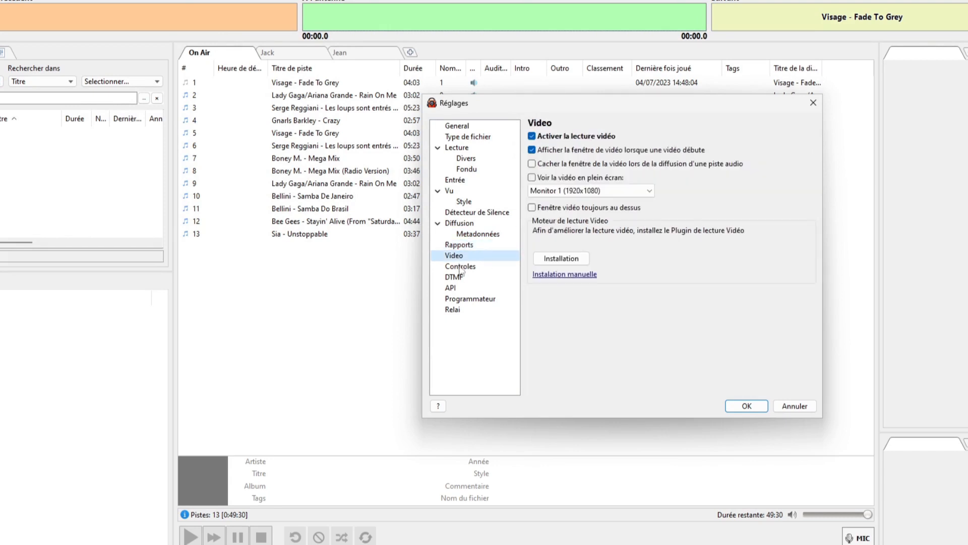
# Step: Examine the choices in the Controles settings for the LECTURE button when the playlist is paused, keeping Retirer la pause
pyautogui.click(461, 267)
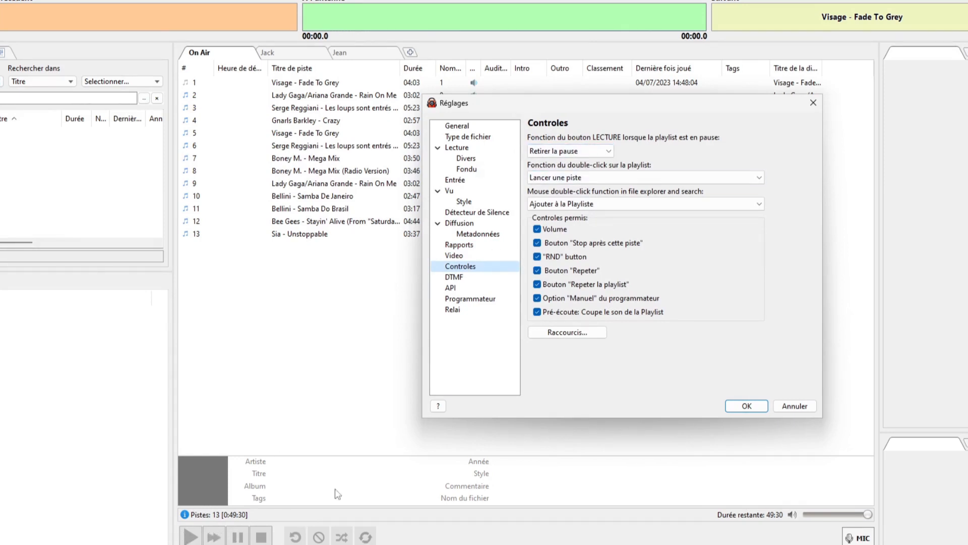
pyautogui.click(582, 149)
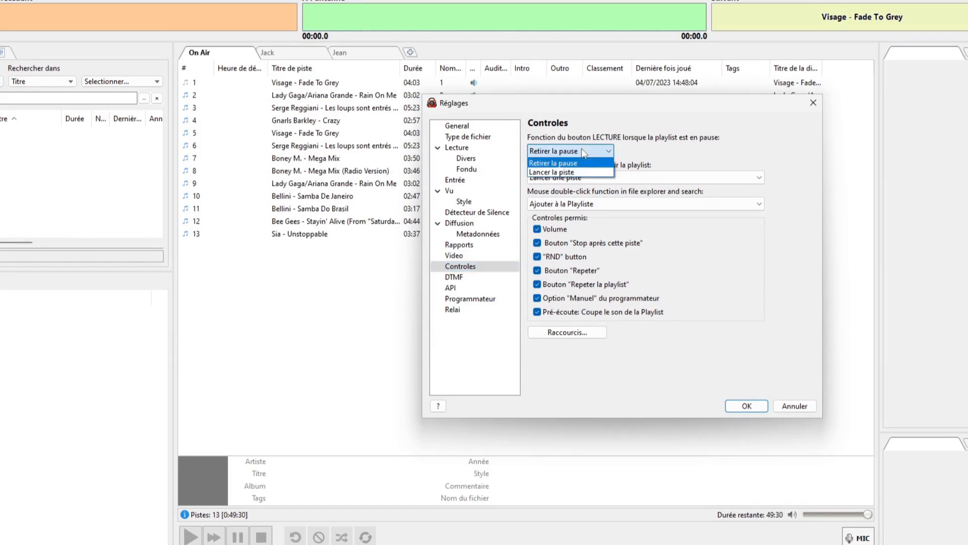
pyautogui.click(560, 179)
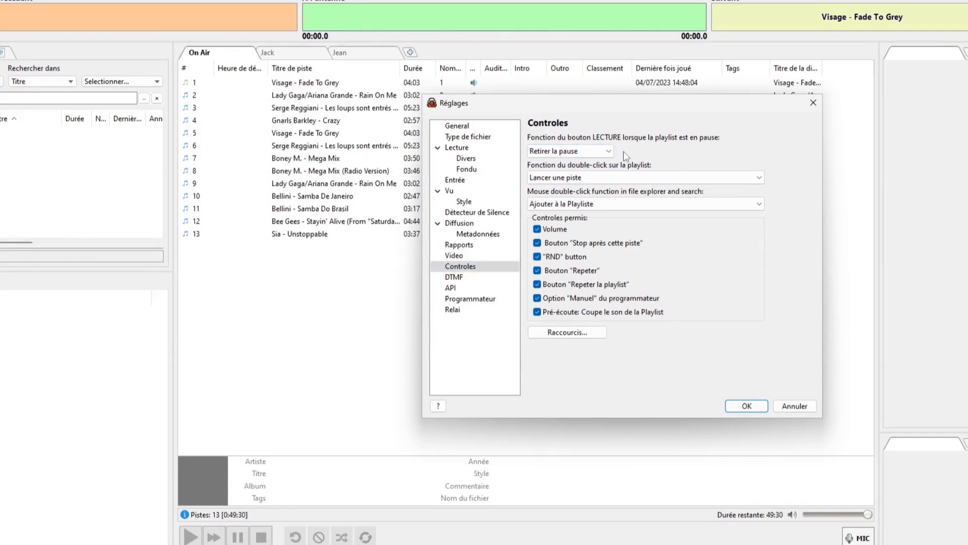
# Step: Try Ne rien faire as the Fonction du double-click sur la playlist, and restore Lancer une piste
pyautogui.click(560, 179)
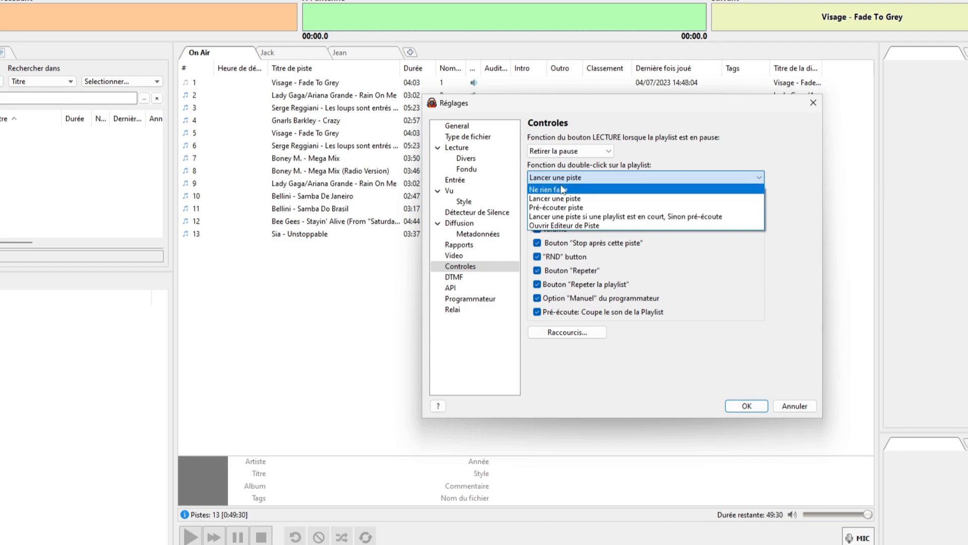
pyautogui.click(563, 191)
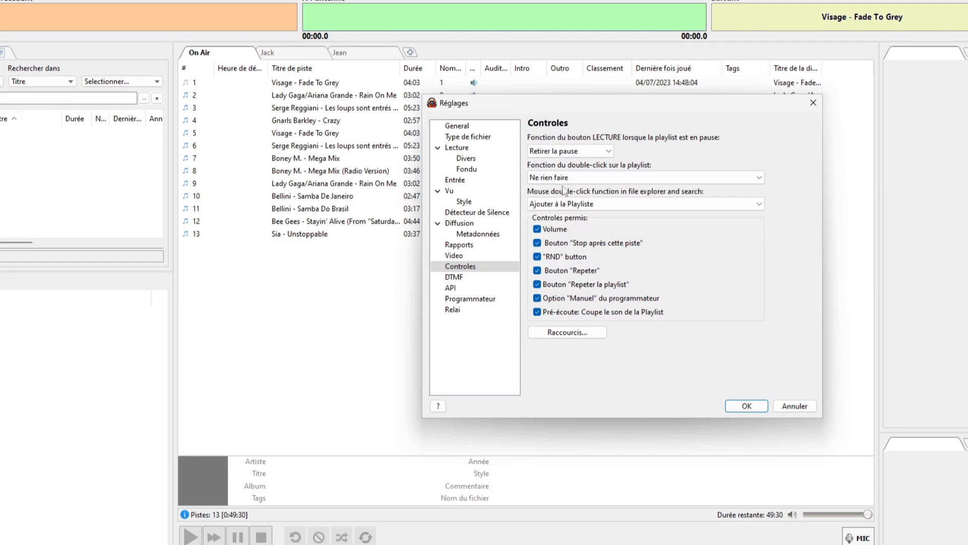
pyautogui.click(569, 178)
pyautogui.click(563, 198)
# Step: Review the DTMF, API, Programmateur and Relai settings
pyautogui.click(455, 278)
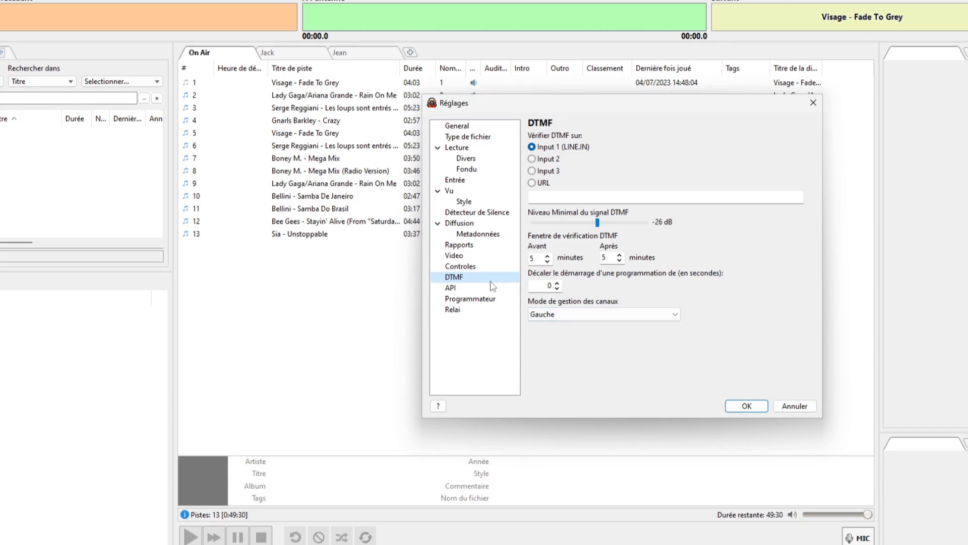
pyautogui.click(451, 289)
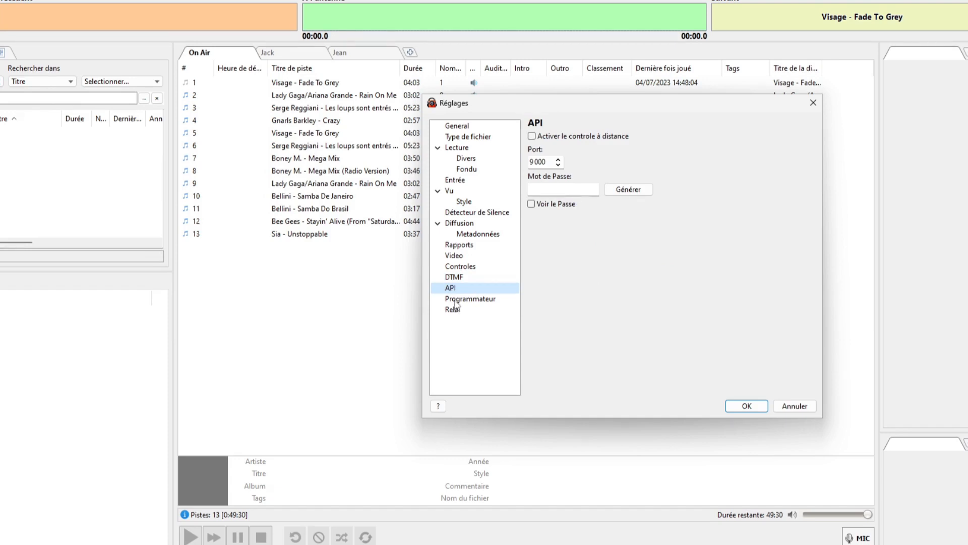
pyautogui.click(457, 300)
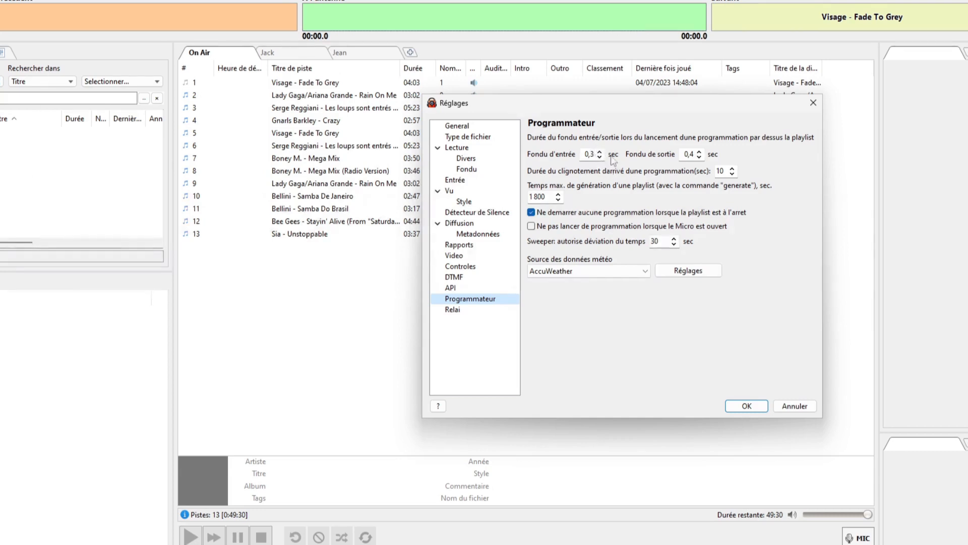
pyautogui.click(454, 311)
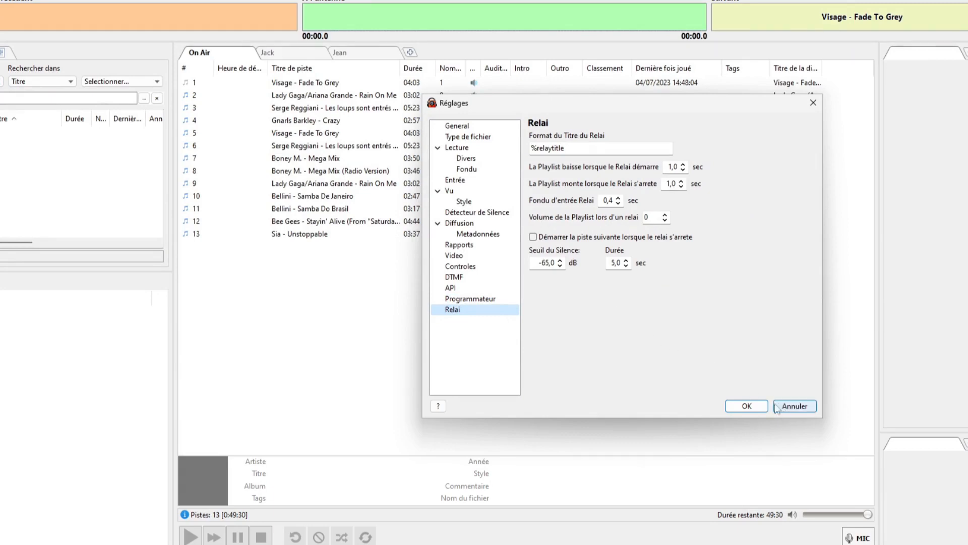
# Step: Recheck the General, Type de fichier, Lecture, Divers, Fondu, Entrée, Vu and Détecteur de Silence settings
pyautogui.click(457, 127)
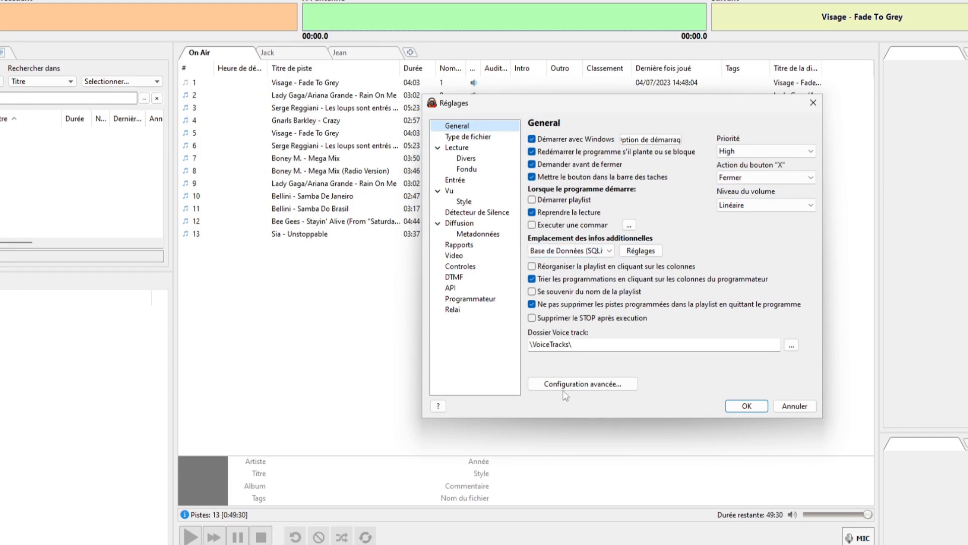
pyautogui.click(465, 138)
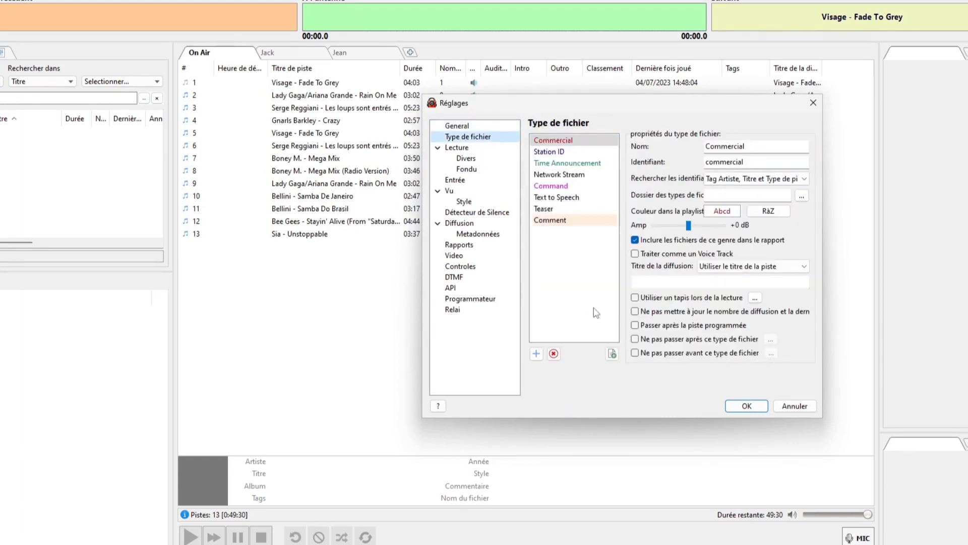
pyautogui.click(461, 148)
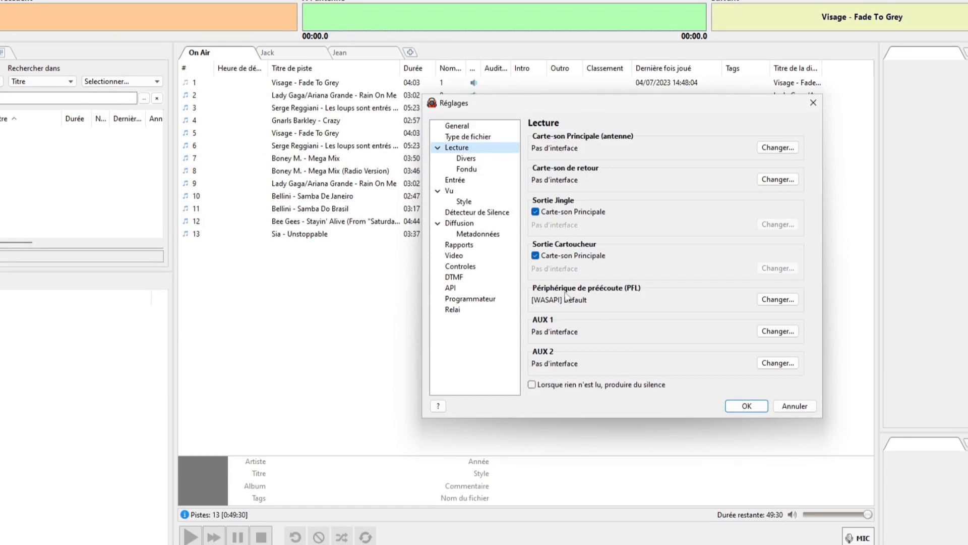
pyautogui.click(466, 159)
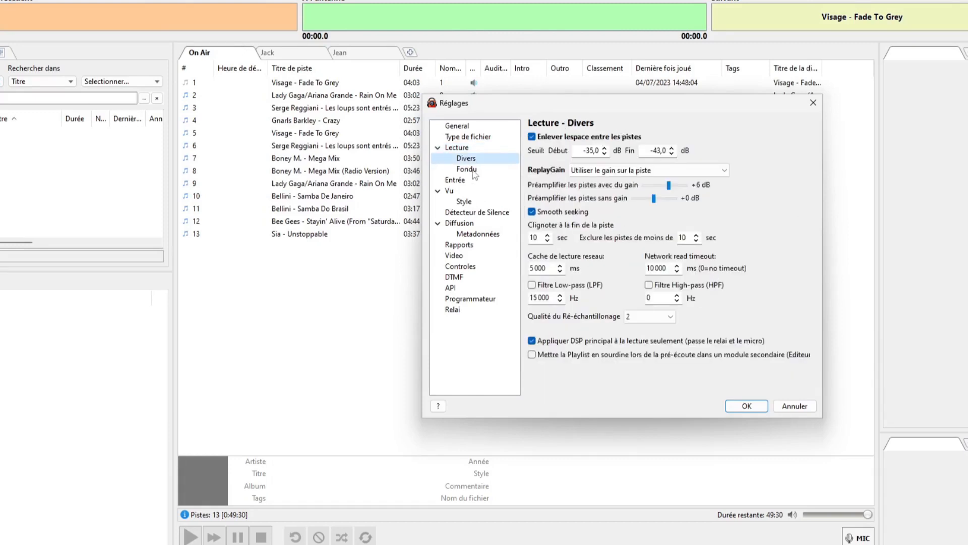
pyautogui.click(470, 170)
pyautogui.click(457, 181)
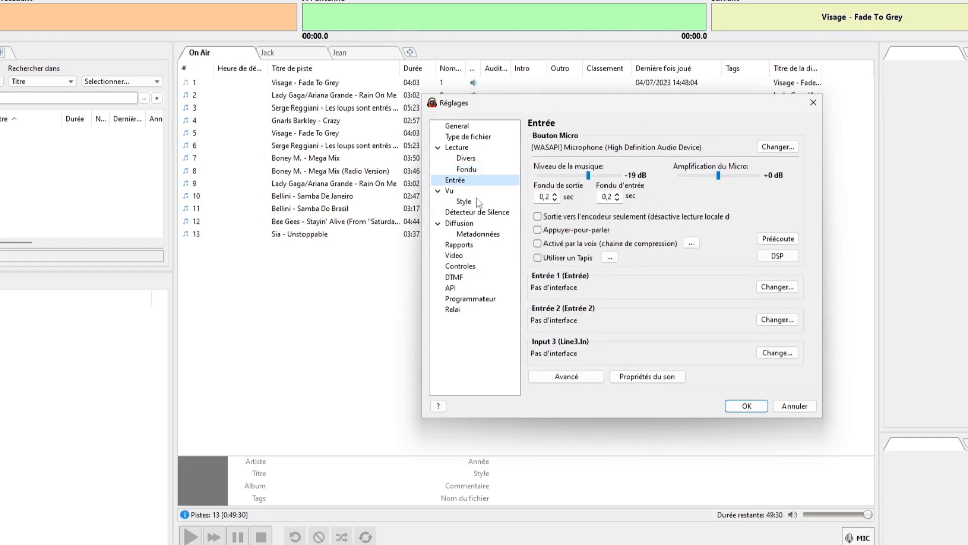
pyautogui.click(453, 194)
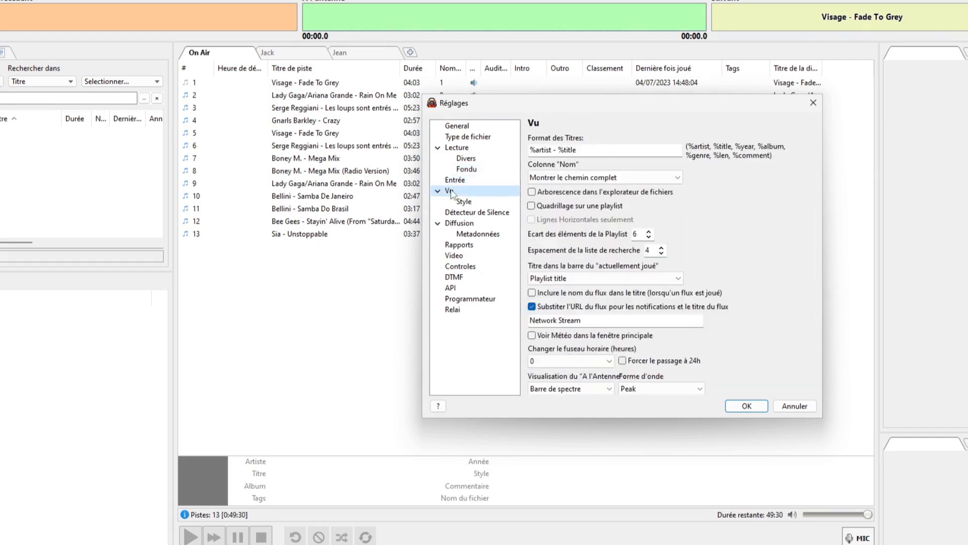
pyautogui.click(455, 214)
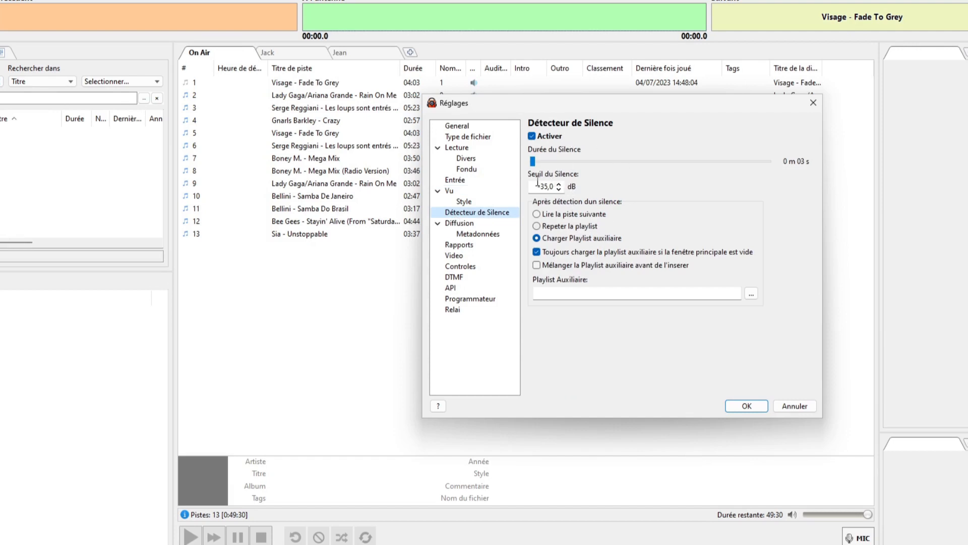